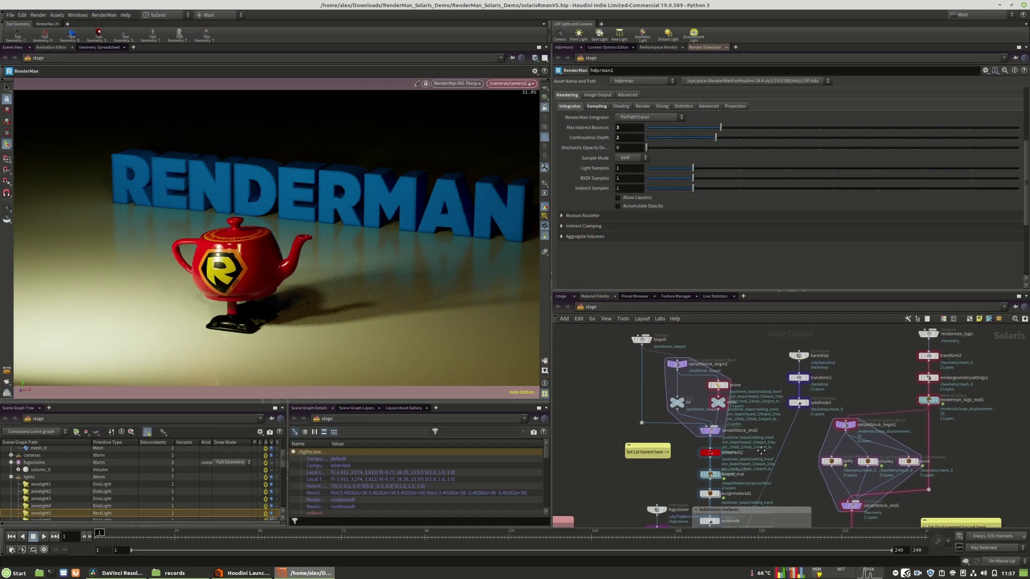
middle_click_drag(762, 452, 761, 401)
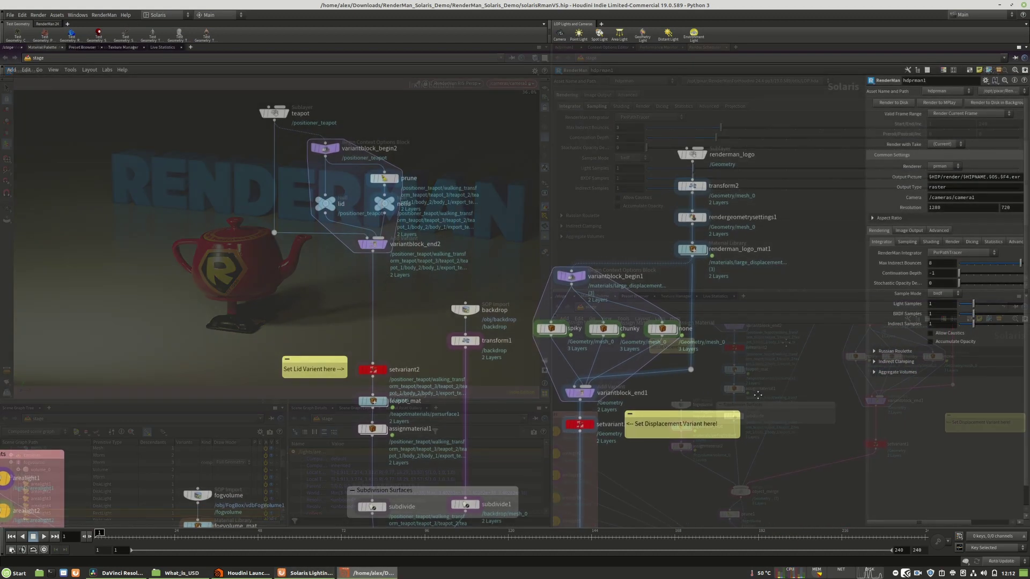
middle_click_drag(758, 394, 878, 27)
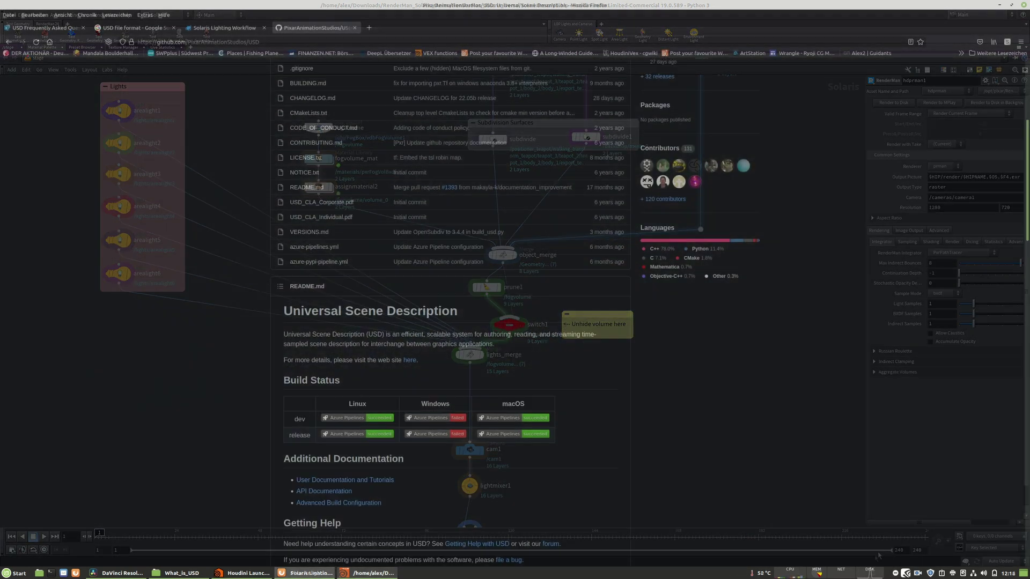
Look through the file list and README of Pixar's USD repository on GitHub.
scroll(516, 311, "up", 2)
scroll(451, 312, "up", 3)
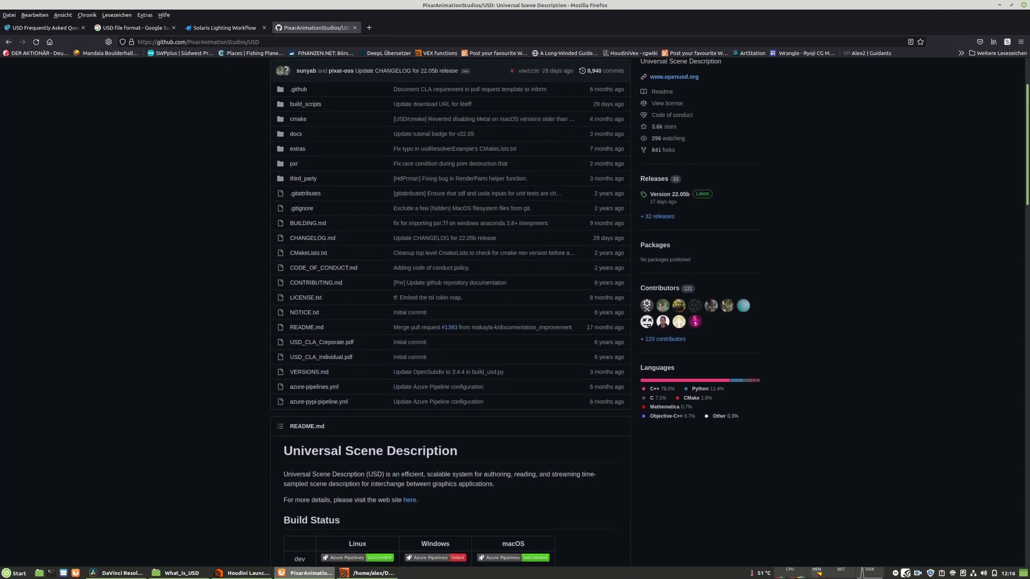
scroll(451, 312, "up", 3)
scroll(451, 311, "up", 2)
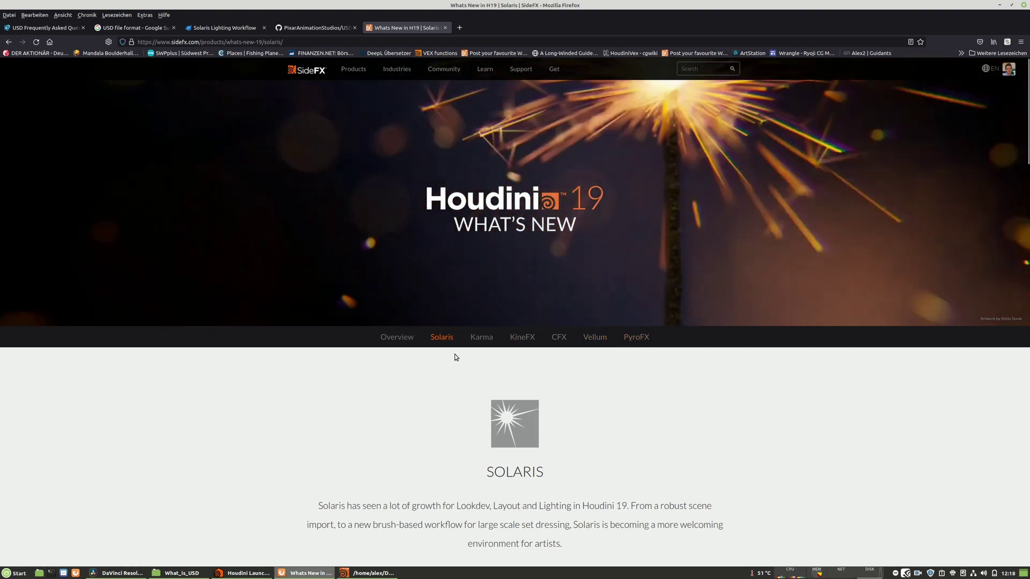
Open the Overview page of Houdini 19's What's New section on SideFX and read its introduction.
left_click(412, 343)
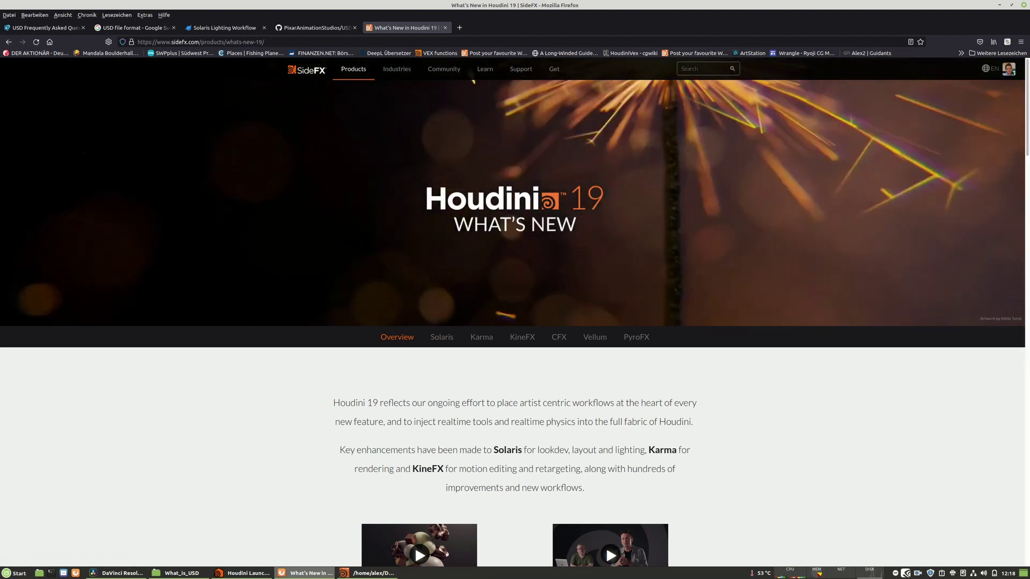
scroll(1022, 142, "down", 3)
scroll(1026, 149, "down", 2)
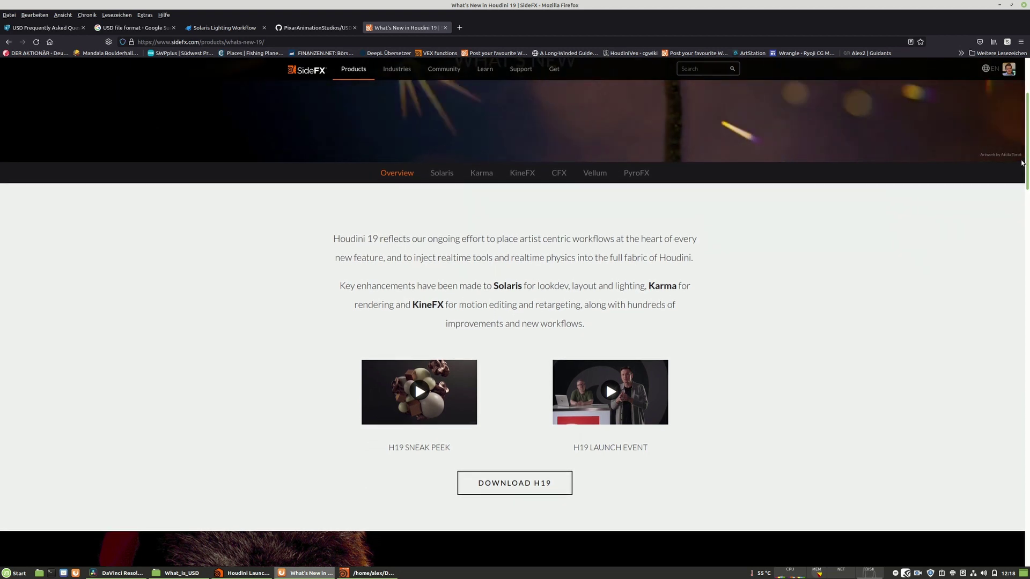
scroll(1023, 162, "up", 1)
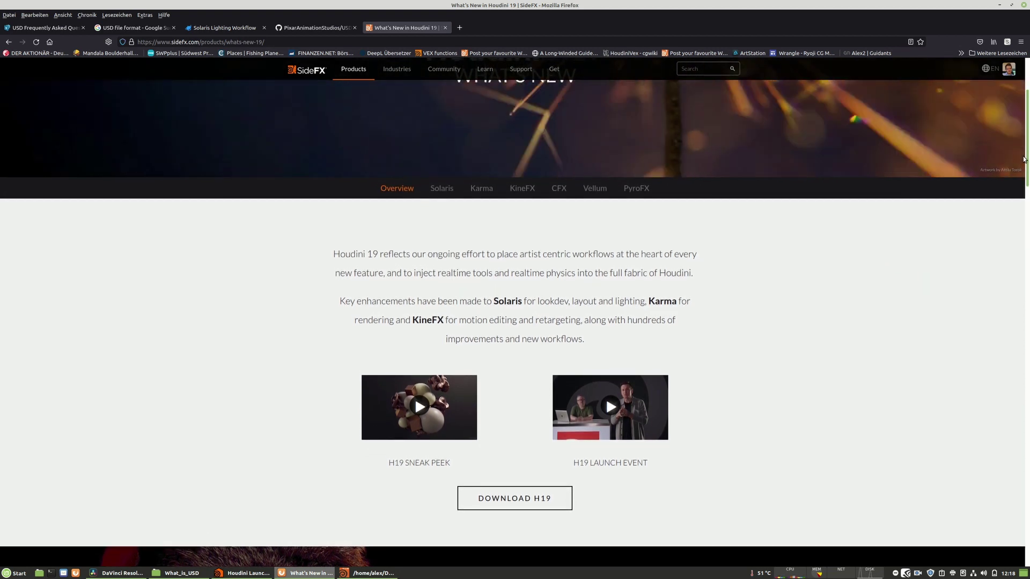
scroll(1025, 156, "up", 2)
scroll(1027, 149, "up", 1)
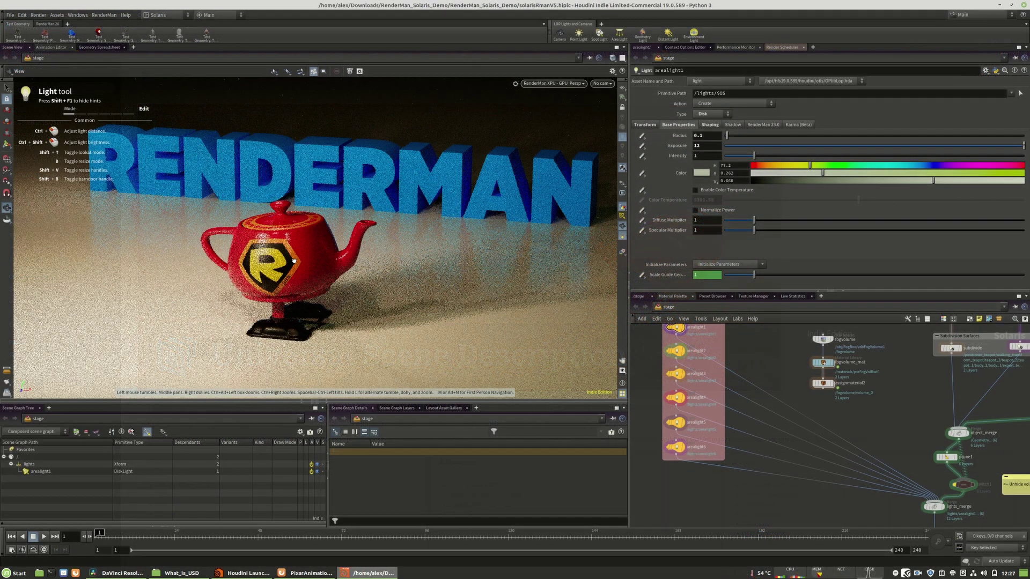
In Houdini, select the hdprman1 render node at the end of the teapot network and look through the composed scene graph.
left_click_drag(294, 261, 293, 254)
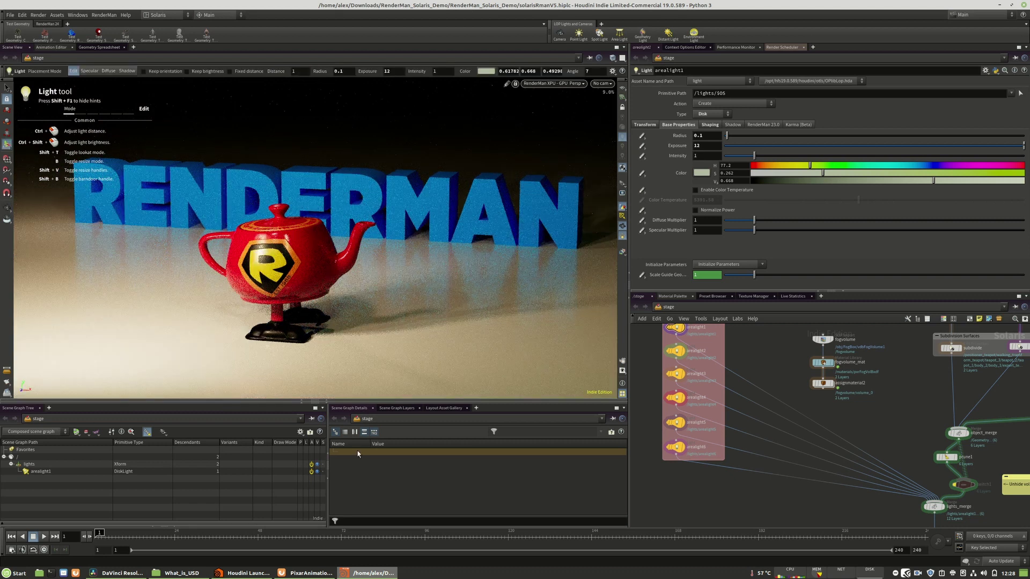
scroll(796, 389, "down", 3)
middle_click_drag(796, 389, 775, 361)
middle_click_drag(905, 509, 897, 432)
scroll(897, 432, "up", 1)
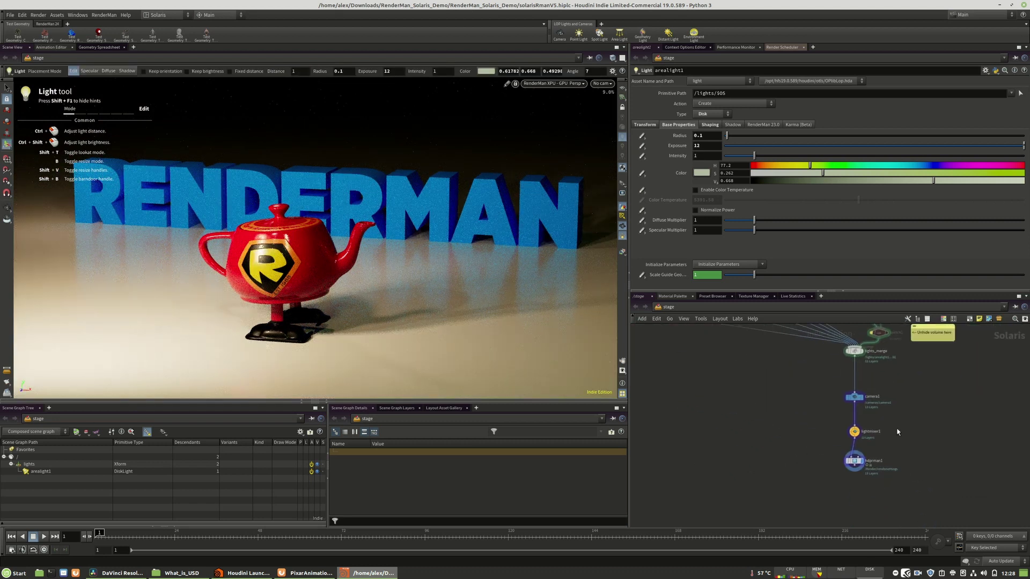
left_click(855, 463)
scroll(39, 472, "down", 1)
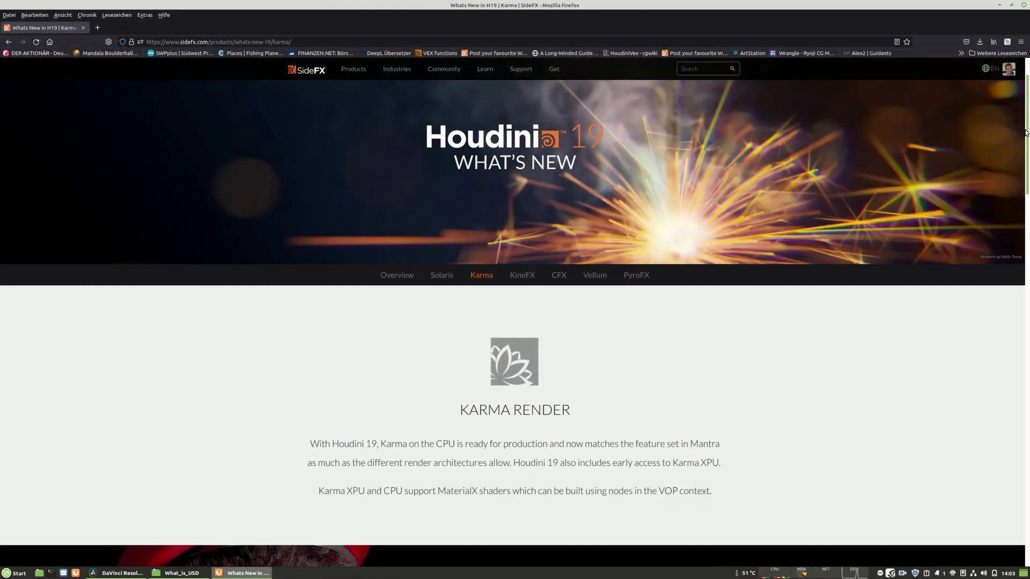
scroll(1024, 146, "down", 1)
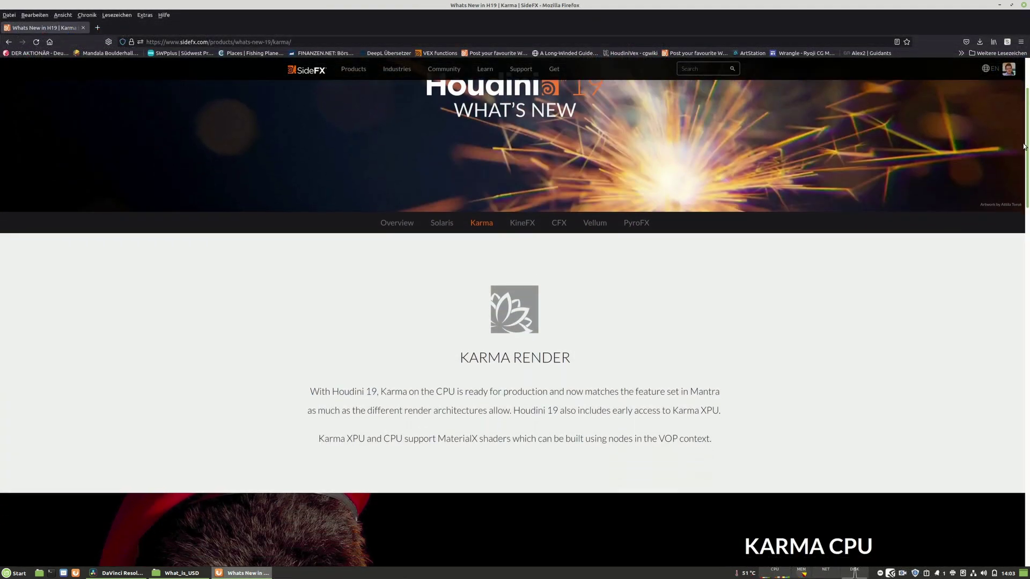
In Firefox, read the Karma CPU, Karma XPU and MaterialX sections of the Houdini 19 Karma page.
left_click_drag(1024, 146, 1013, 192)
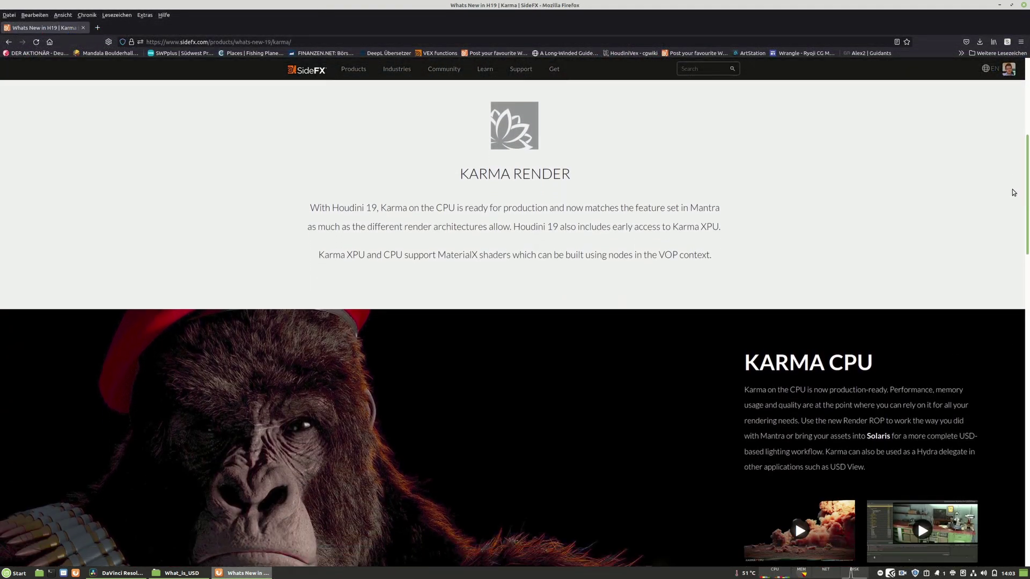
scroll(1014, 192, "down", 3)
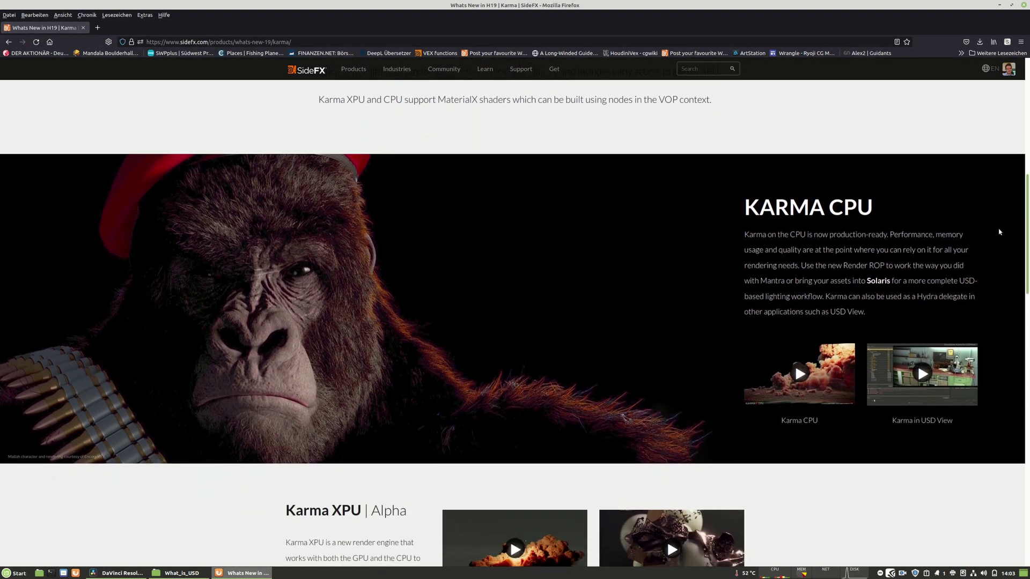
scroll(1000, 232, "down", 4)
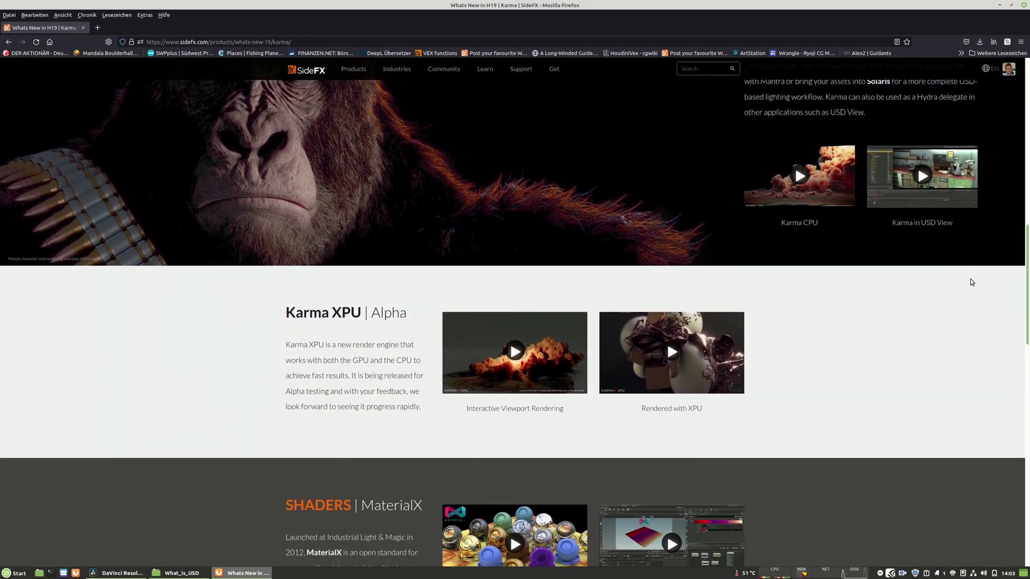
scroll(969, 294, "down", 3)
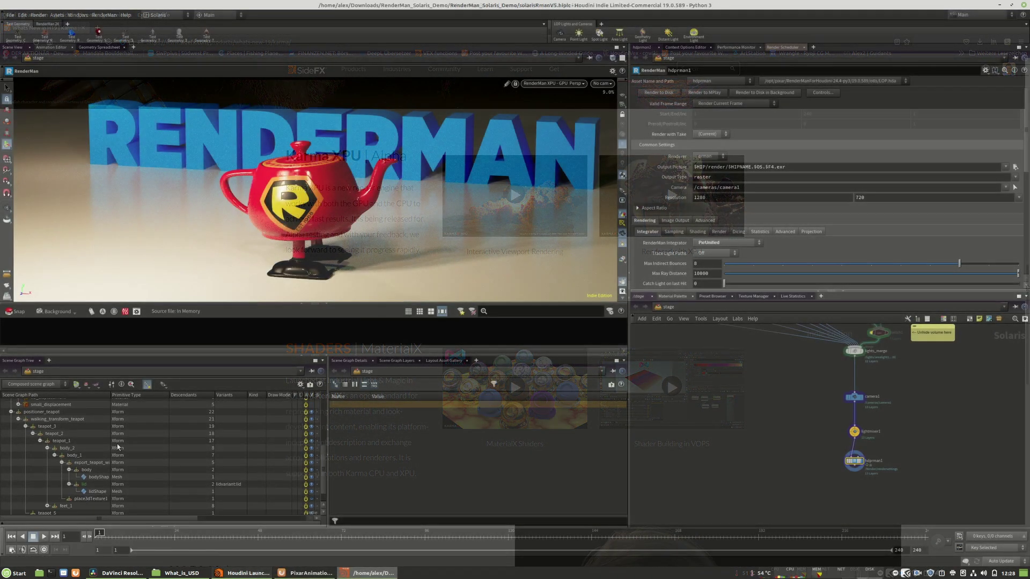
scroll(117, 447, "down", 2)
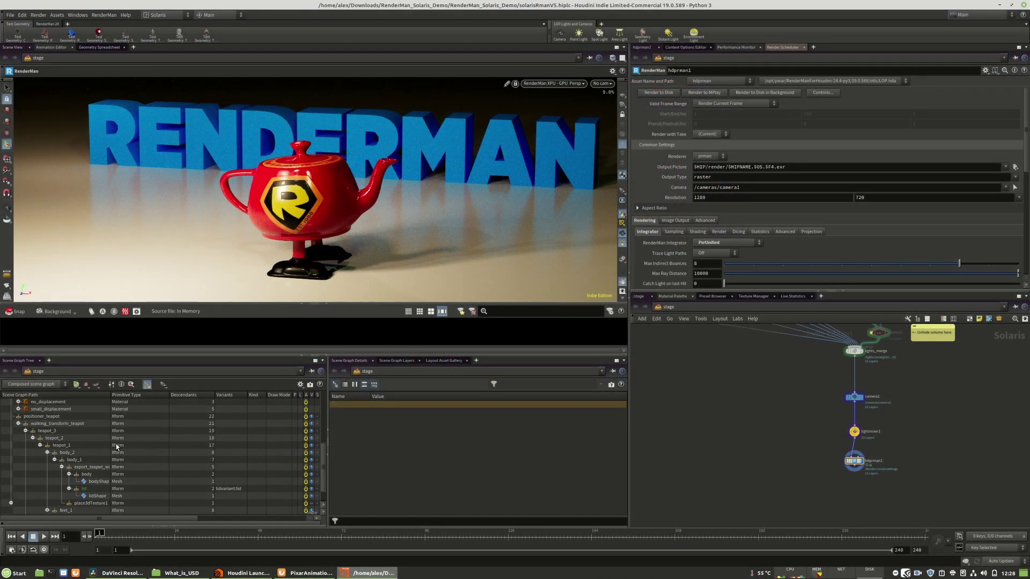
In Houdini, review the lights and materials in the scene graph and view the rendered teapot from another angle.
scroll(117, 447, "up", 3)
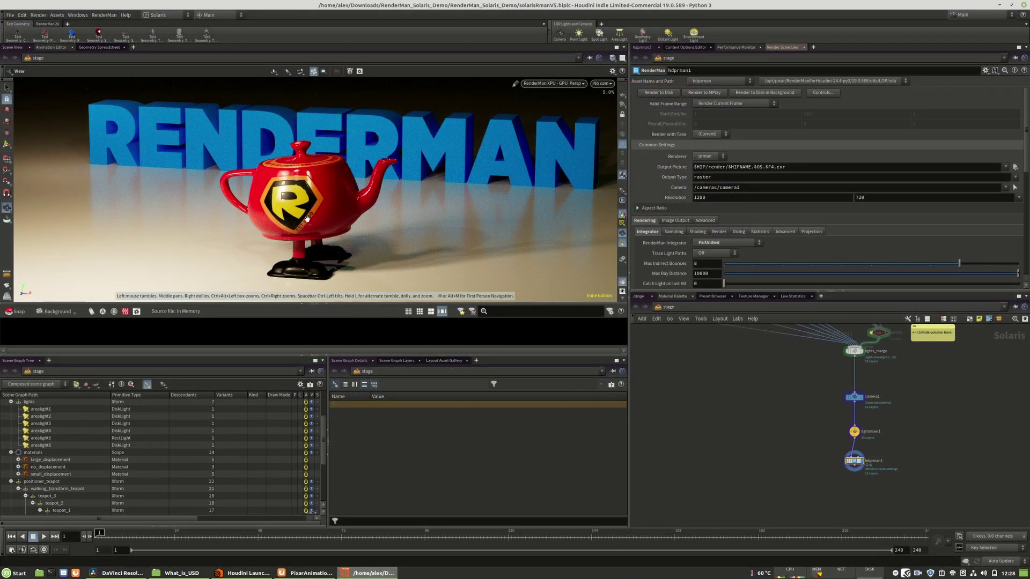
left_click_drag(301, 220, 255, 221)
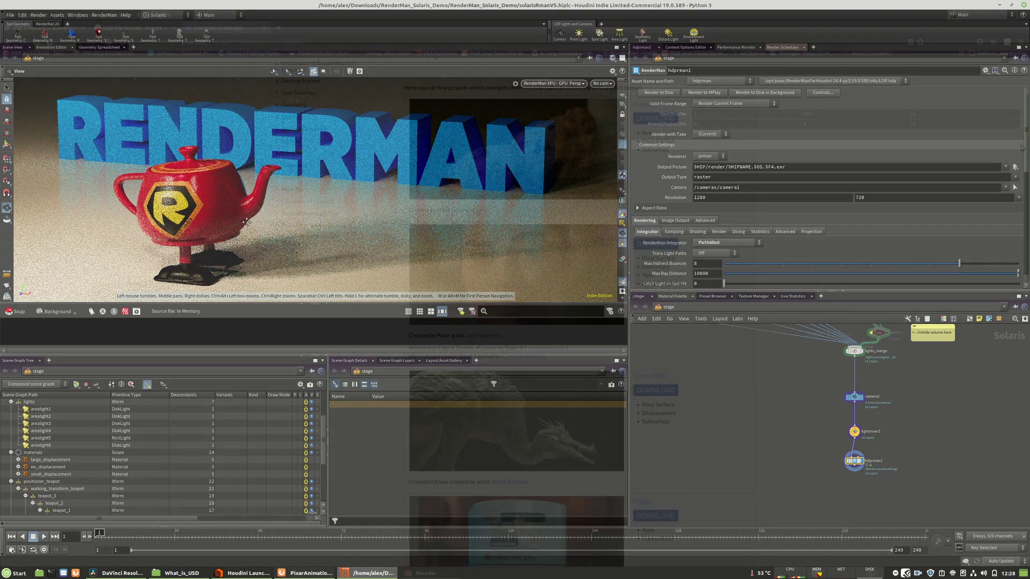
In Firefox, browse the RenderMan 24 documentation's example projects for Houdini, Blender and Maya.
scroll(1007, 188, "down", 6)
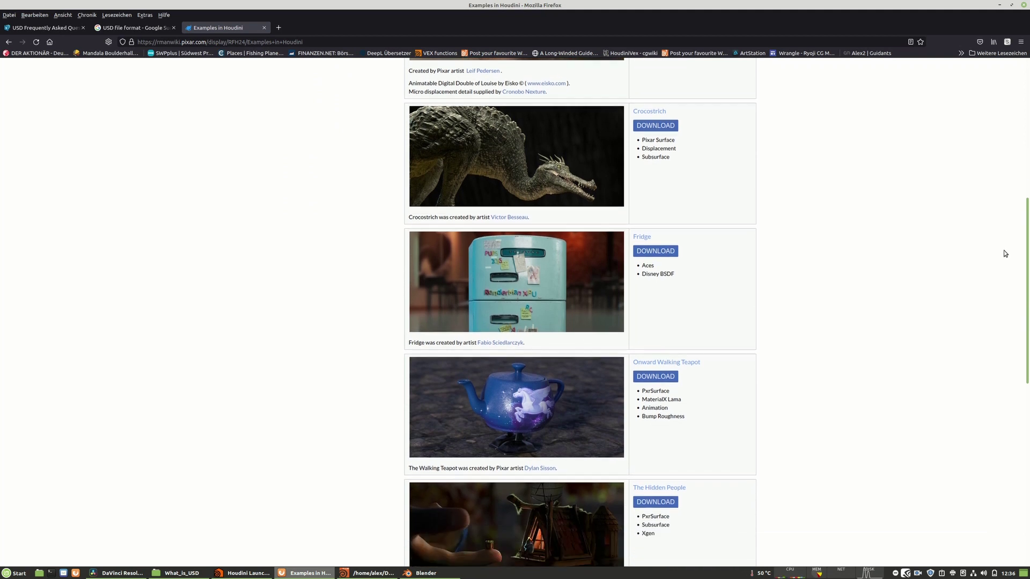
scroll(1005, 272, "up", 8)
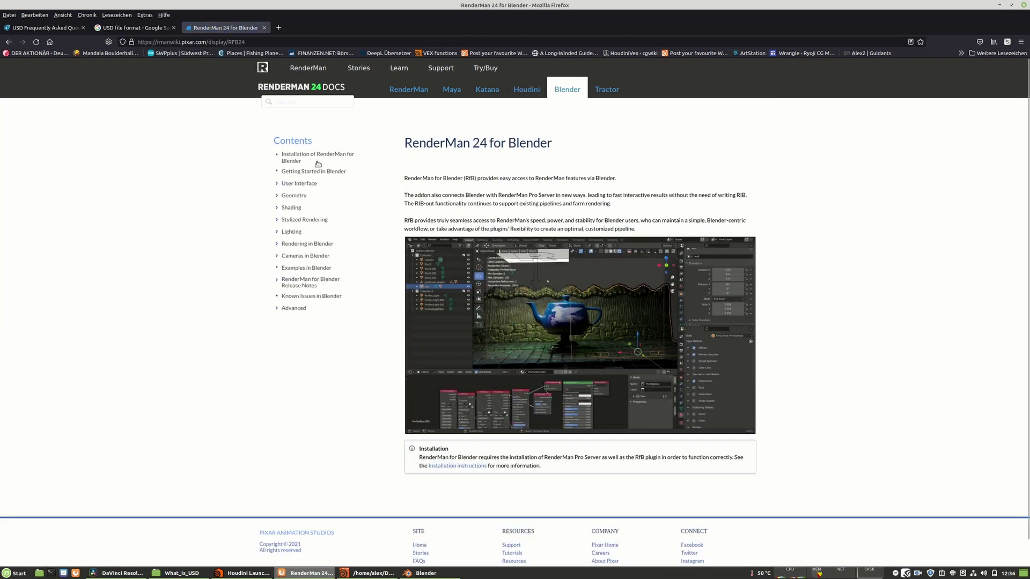
left_click(296, 268)
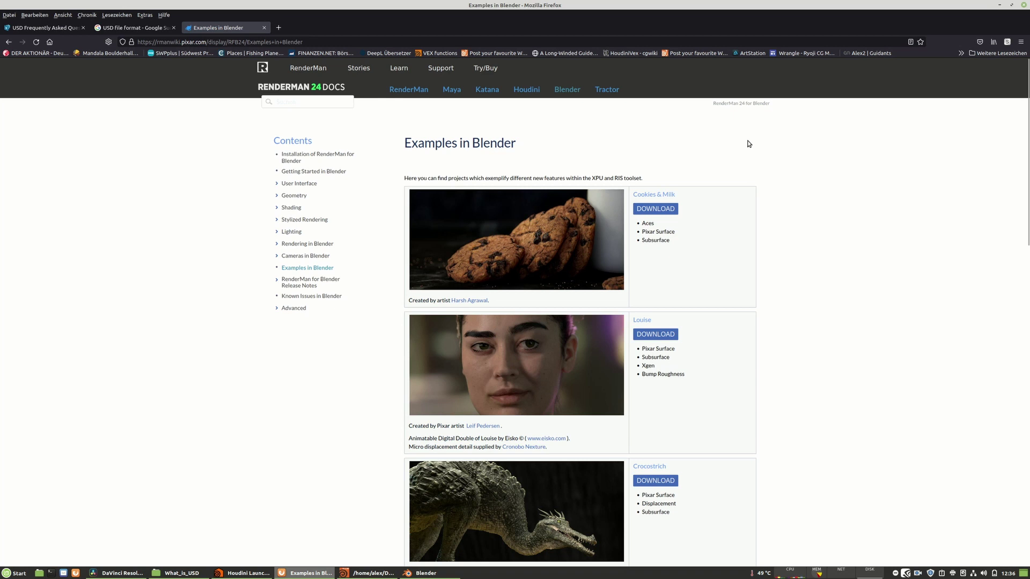
left_click_drag(1025, 109, 993, 89)
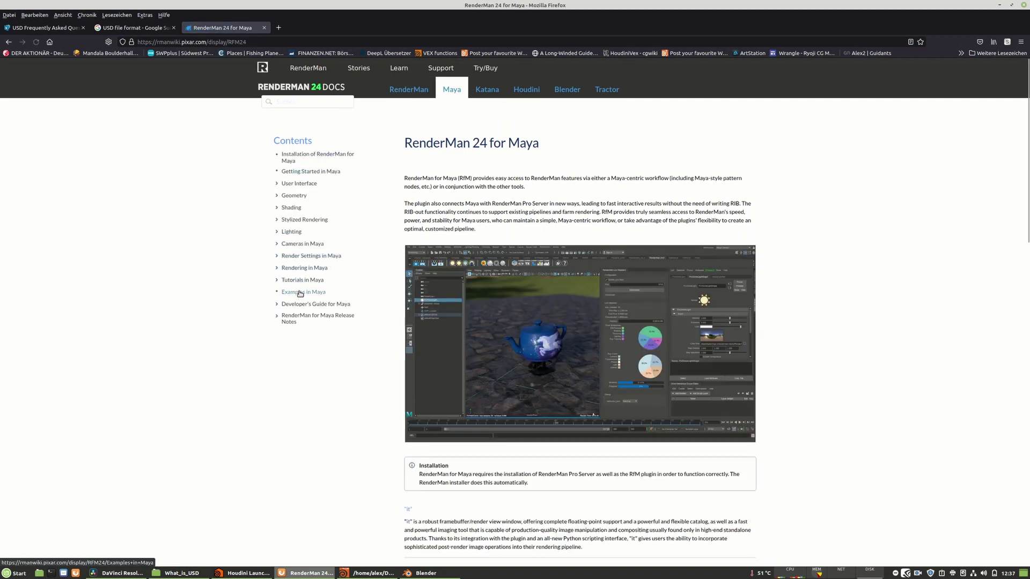
left_click(300, 293)
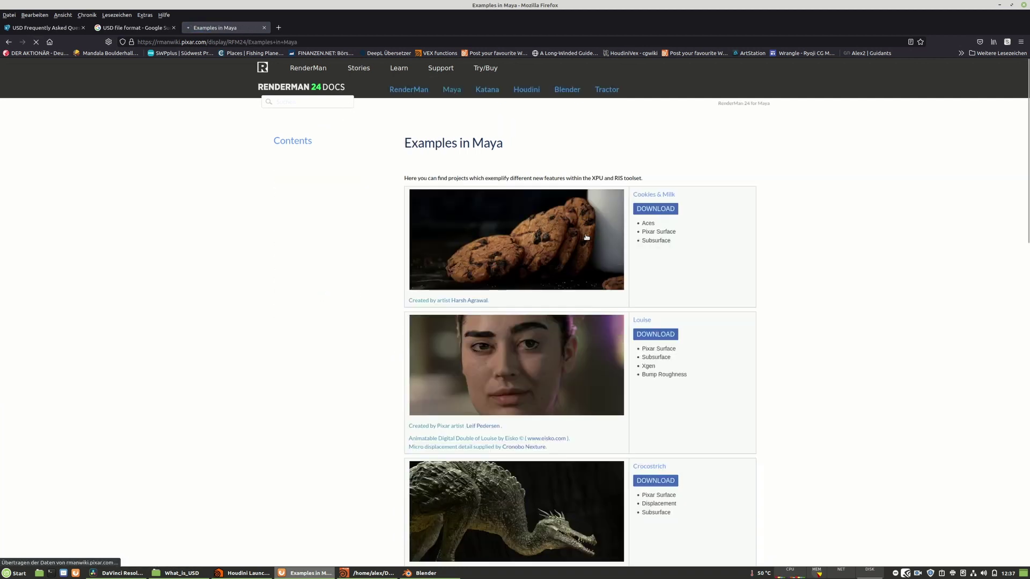
left_click_drag(1027, 112, 1026, 134)
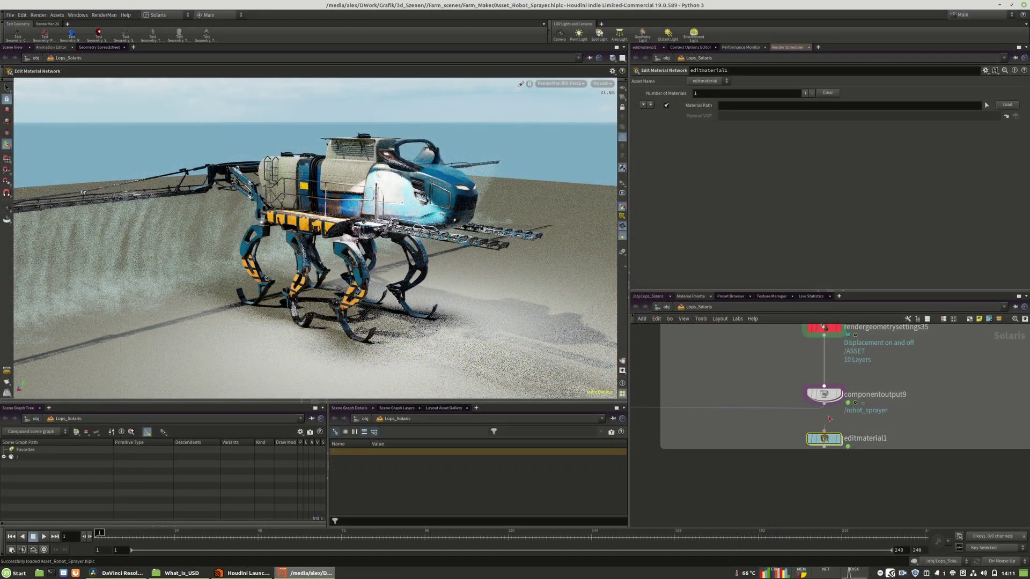
In Houdini, place an Edit Material Network node below componentoutput9 and open the robot_sprayer_mat shader network inside it.
left_click(827, 441)
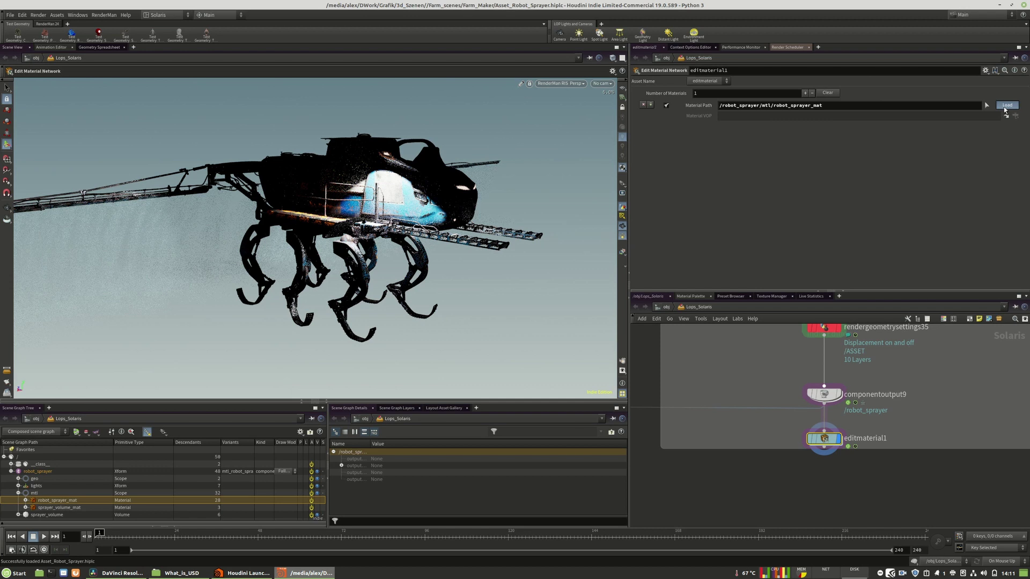
right_click(825, 441)
left_click(819, 442)
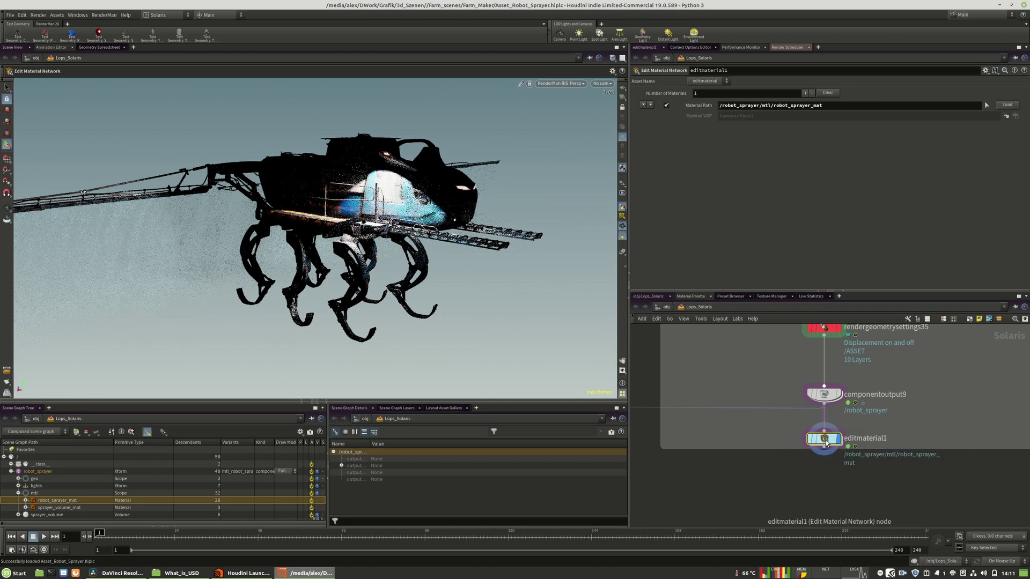
double_click(825, 441)
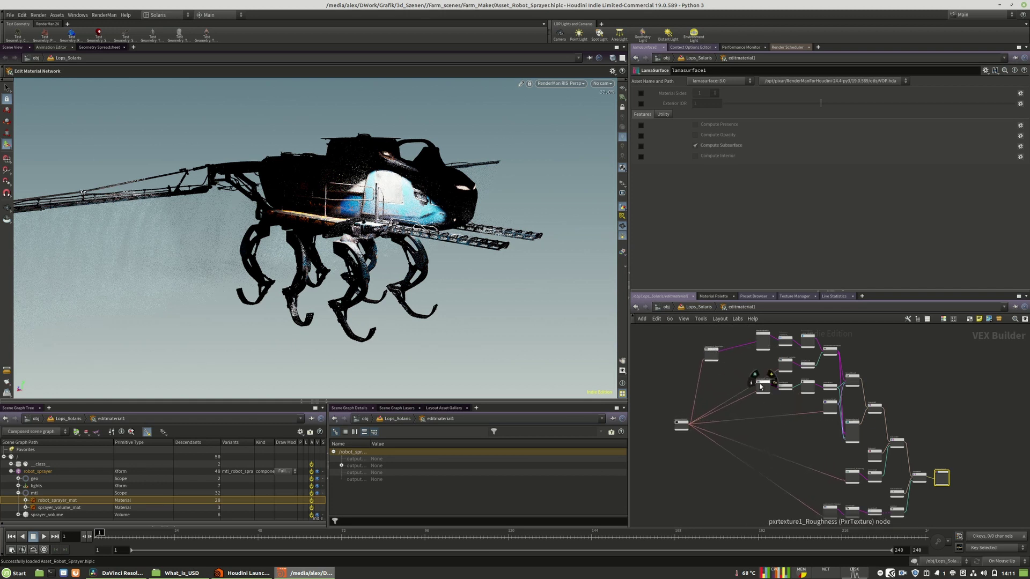
scroll(809, 407, "up", 3)
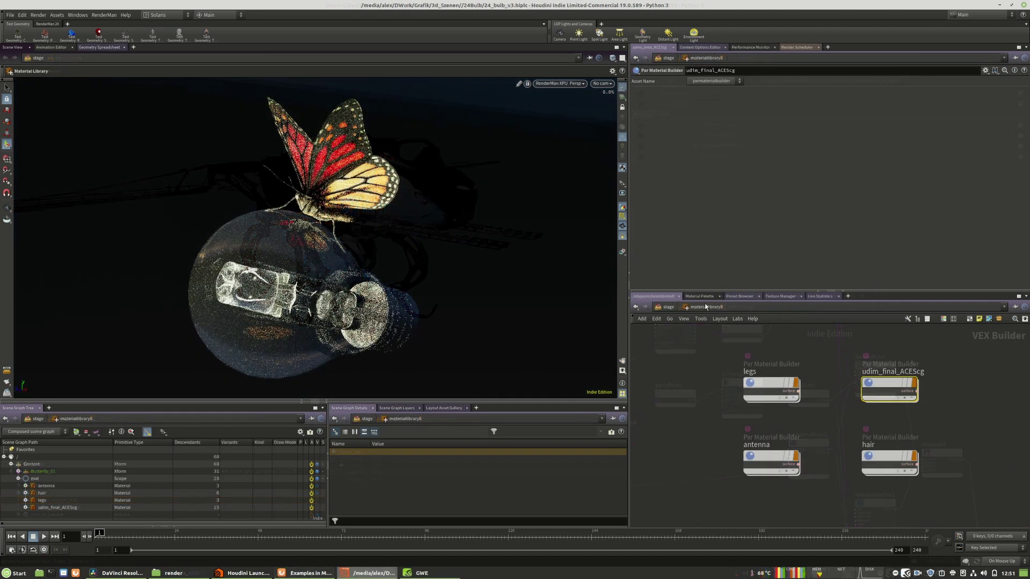
Return to the stage network of the butterfly scene and select rendergeometrysettings2 below materiallibrary1 to inspect its light bulb render settings.
left_click(668, 307)
scroll(886, 441, "down", 5)
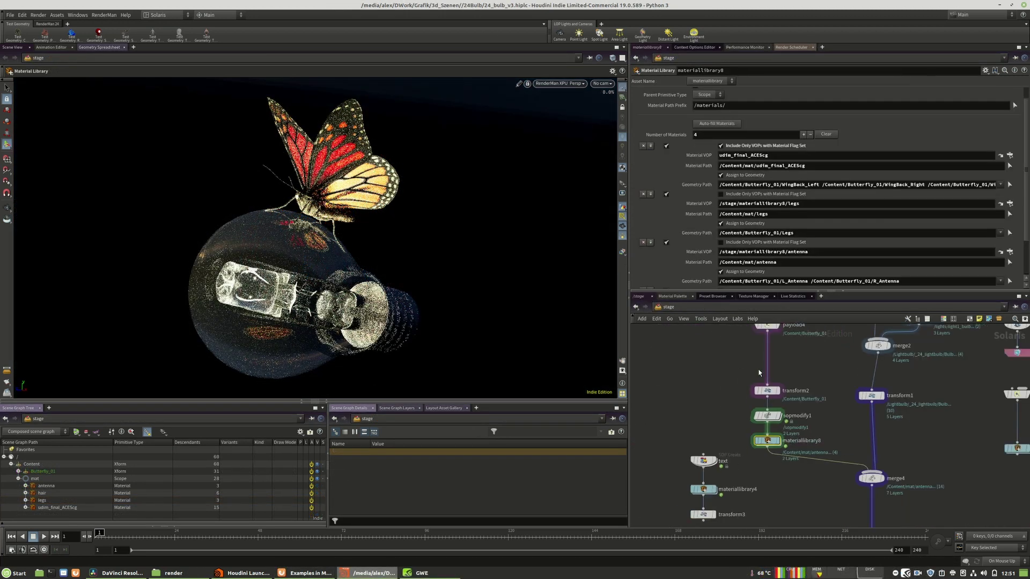
middle_click_drag(885, 441, 838, 456)
middle_click_drag(826, 349, 834, 424)
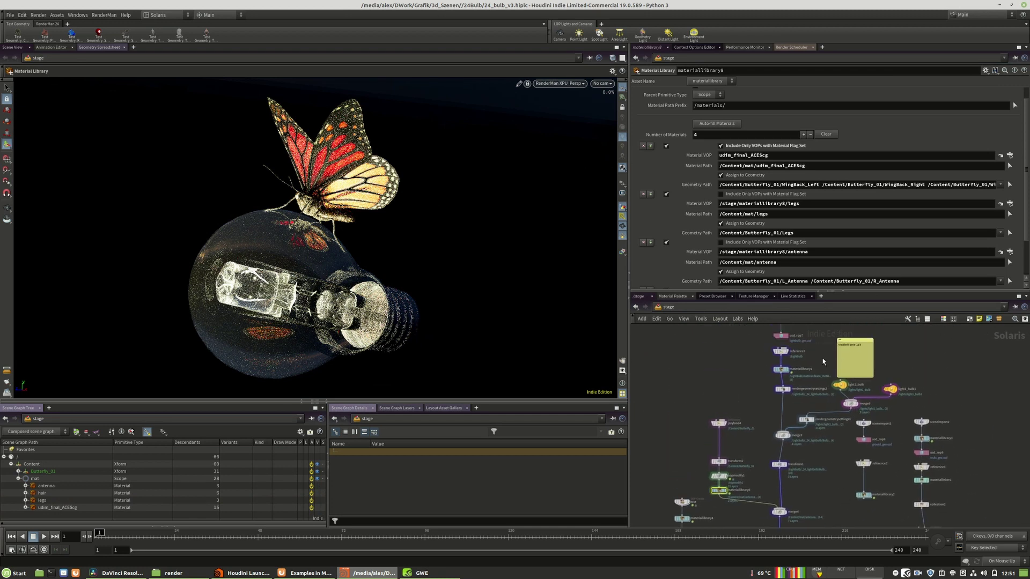
scroll(822, 357, "up", 4)
middle_click_drag(819, 371, 851, 343)
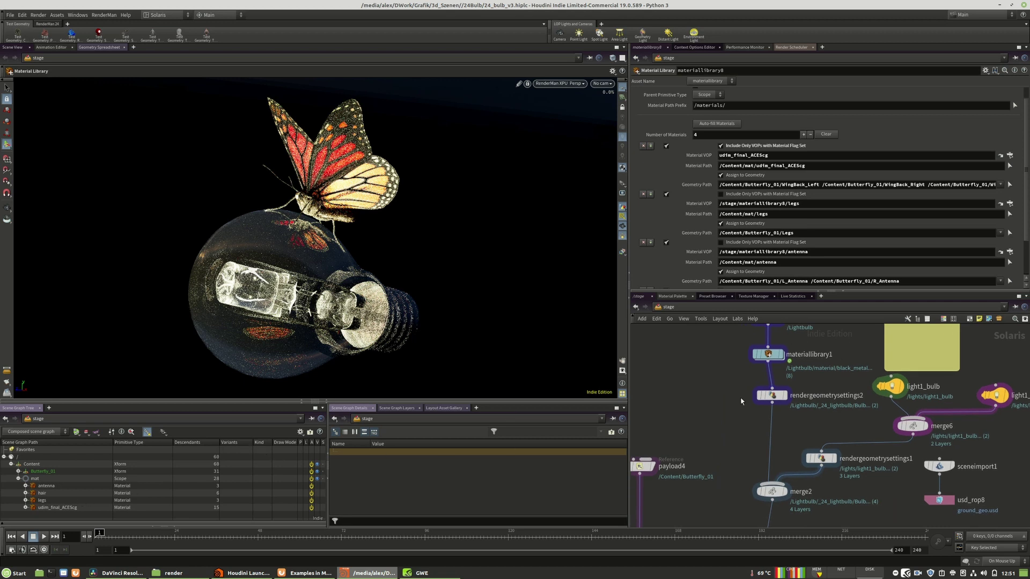
left_click(765, 402)
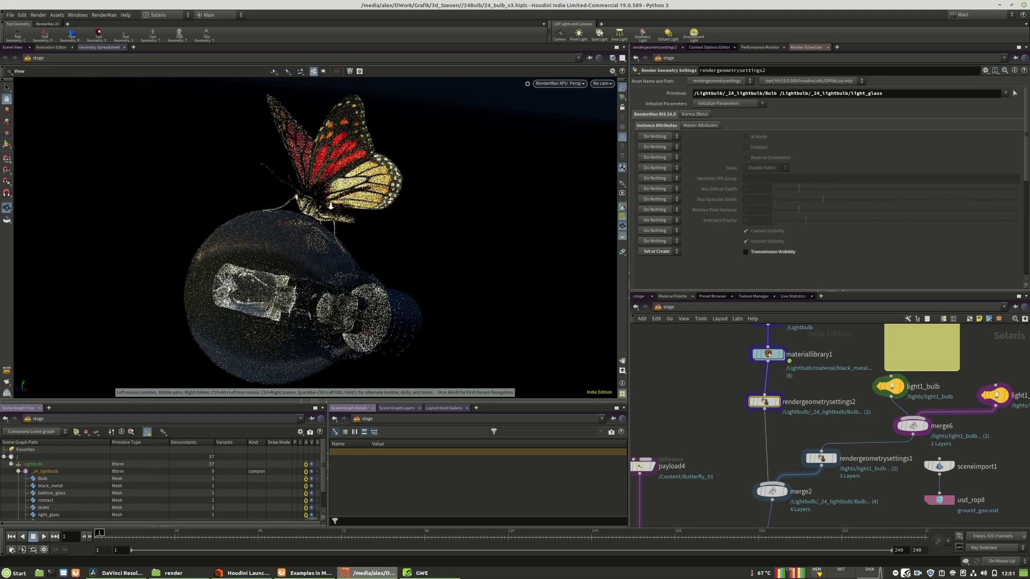
left_click_drag(365, 201, 409, 194)
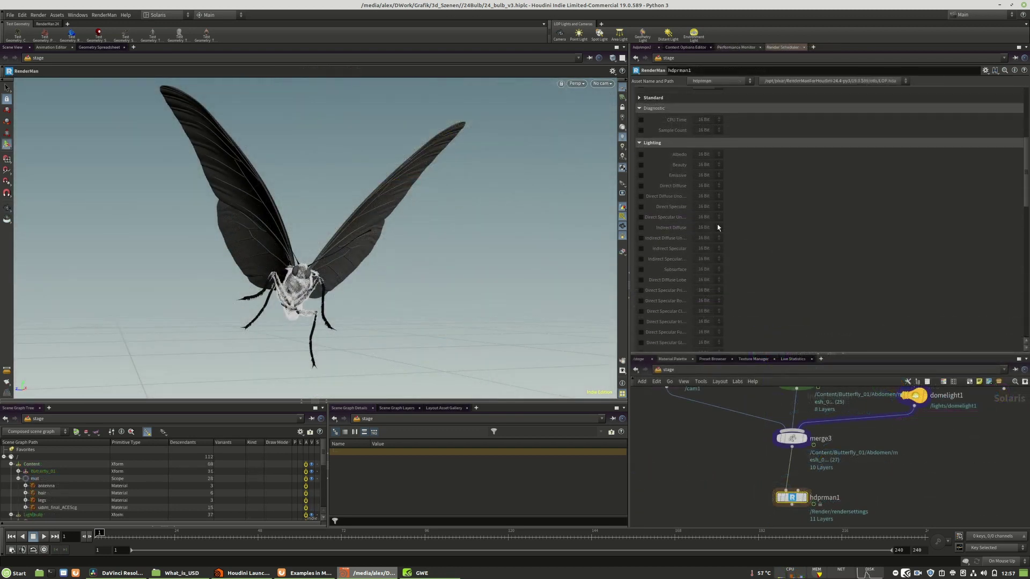
Show the shading options among the rendering settings of the hdprman1 node.
scroll(718, 228, "up", 4)
left_click(670, 158)
left_click(649, 147)
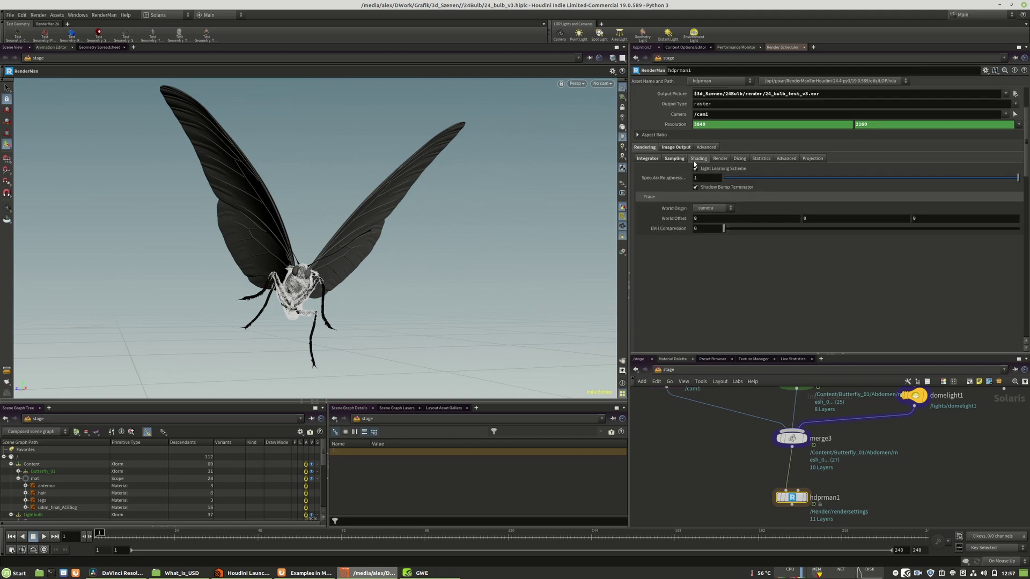
Examine the integrator and image output settings of hdprman1 and the camera and light nodes feeding it.
left_click(674, 159)
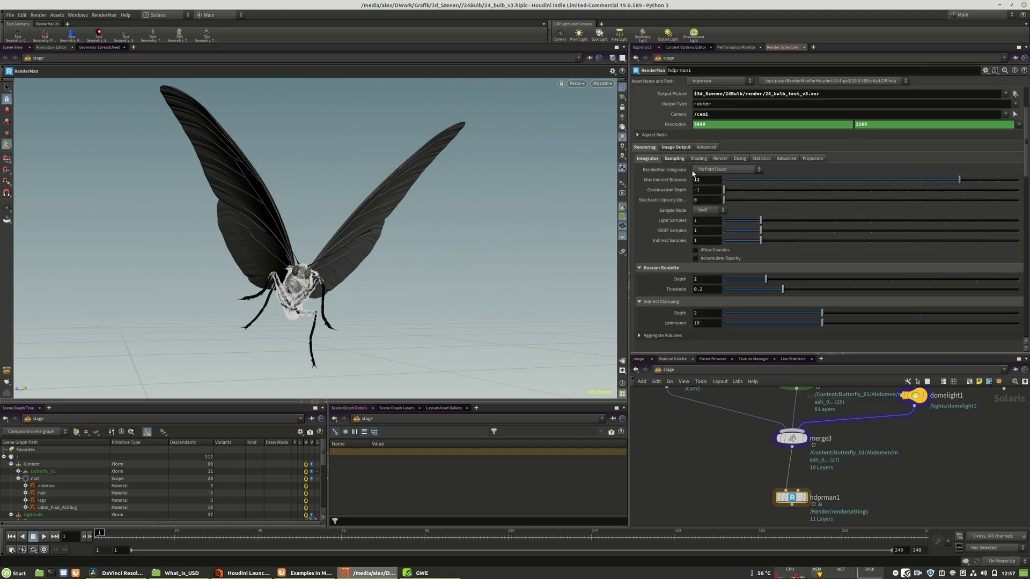
left_click(676, 147)
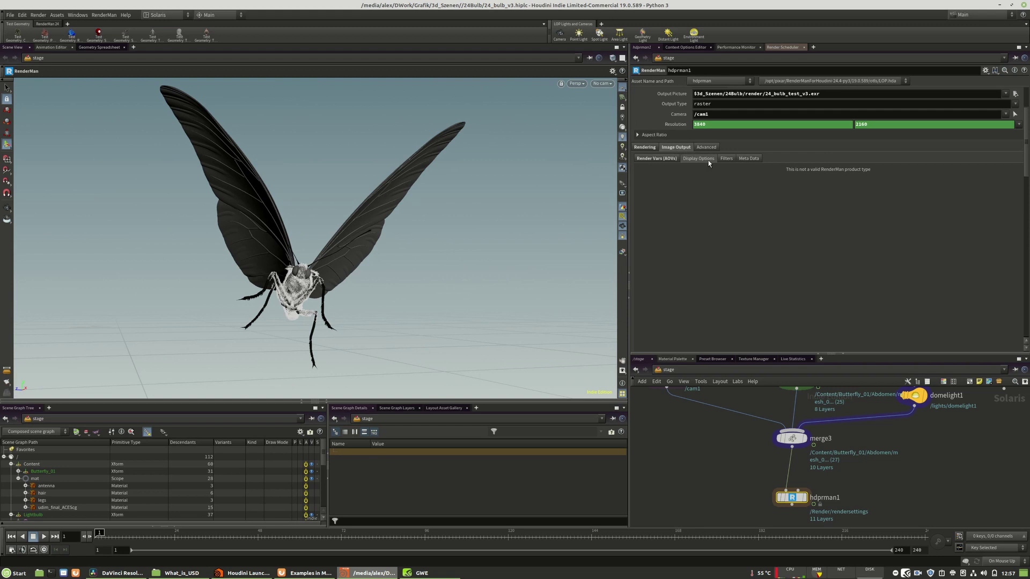
scroll(788, 425, "down", 3)
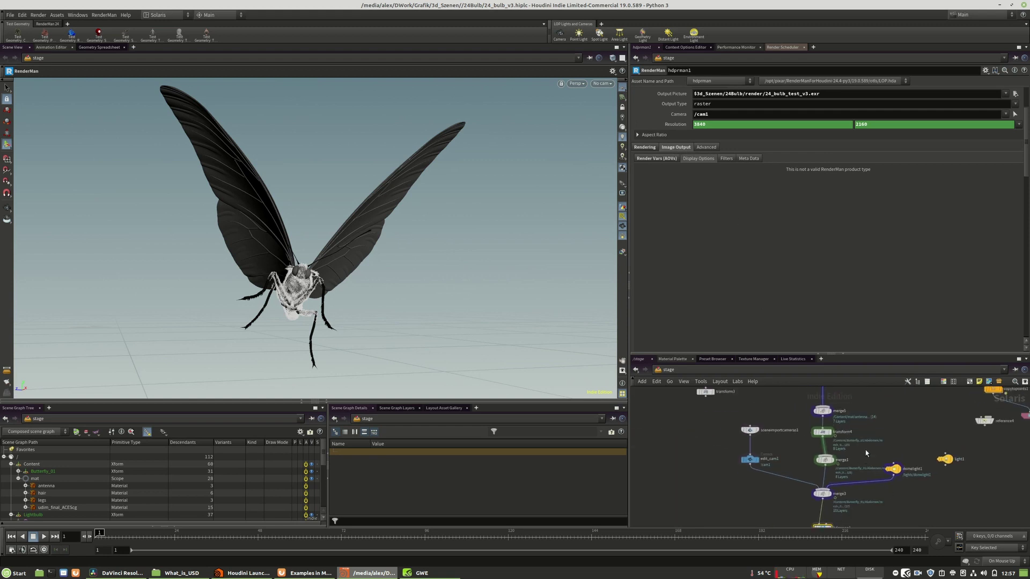
middle_click_drag(753, 440, 676, 438)
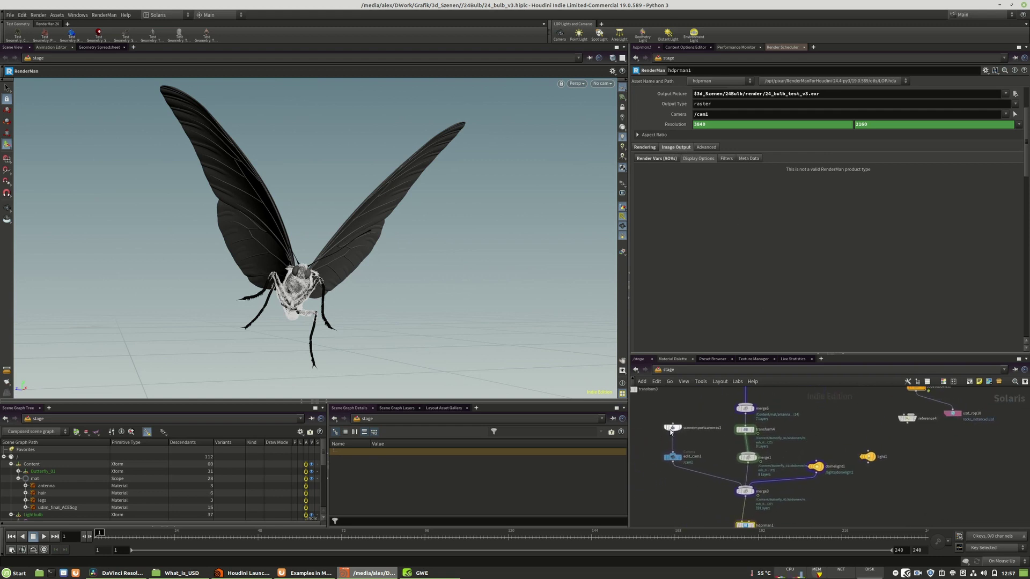
left_click(671, 429)
left_click_drag(925, 451, 924, 452)
middle_click_drag(965, 436, 941, 492)
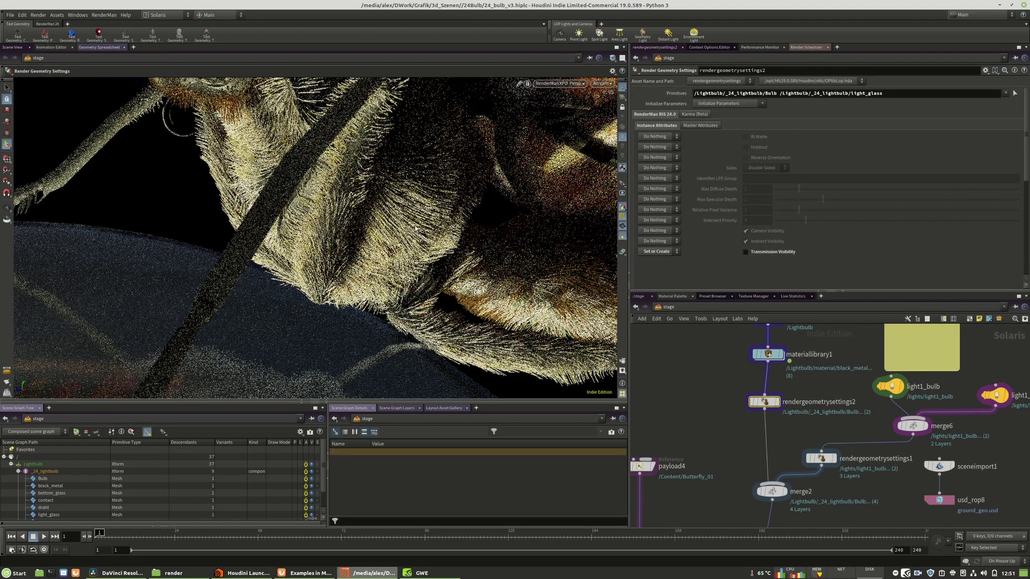
Inspect the butterfly on the light bulb in the RenderMan XPU preview from farther away.
key("Escape")
scroll(397, 236, "down", 5)
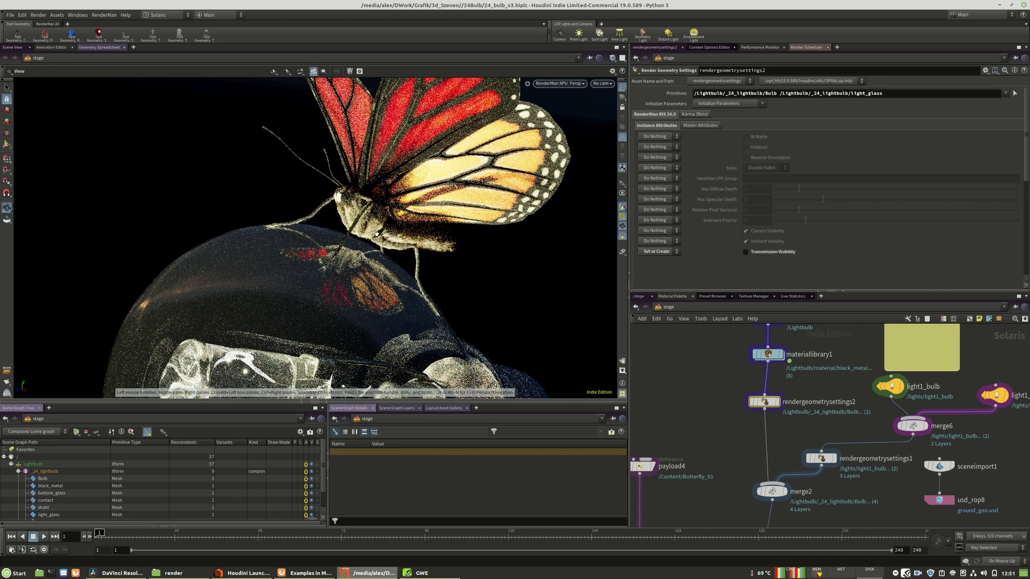
key("Return")
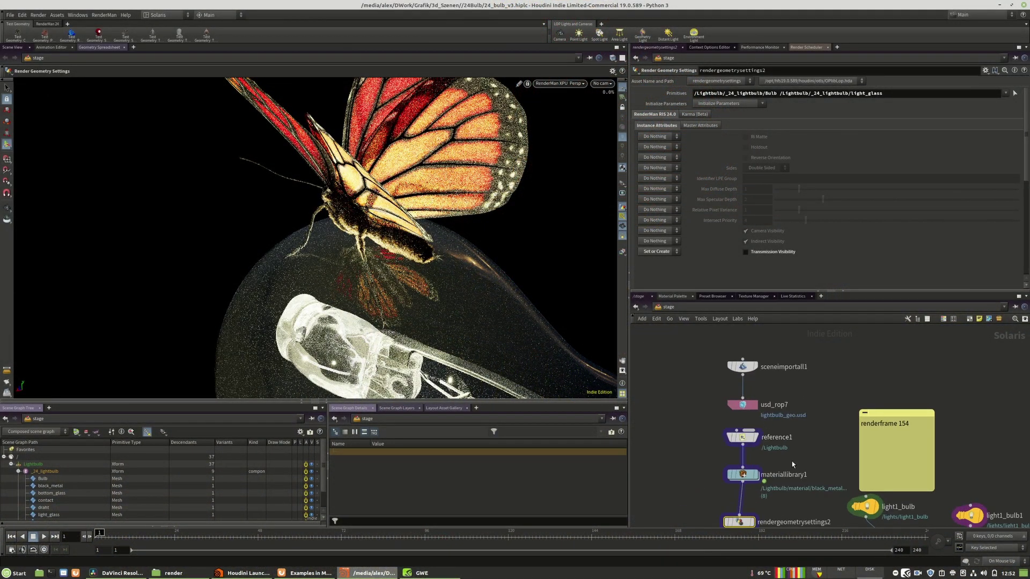
Display the output of rendergeometrysettings2 in the viewport and inspect the light bulb from another angle.
middle_click_drag(793, 465, 811, 342)
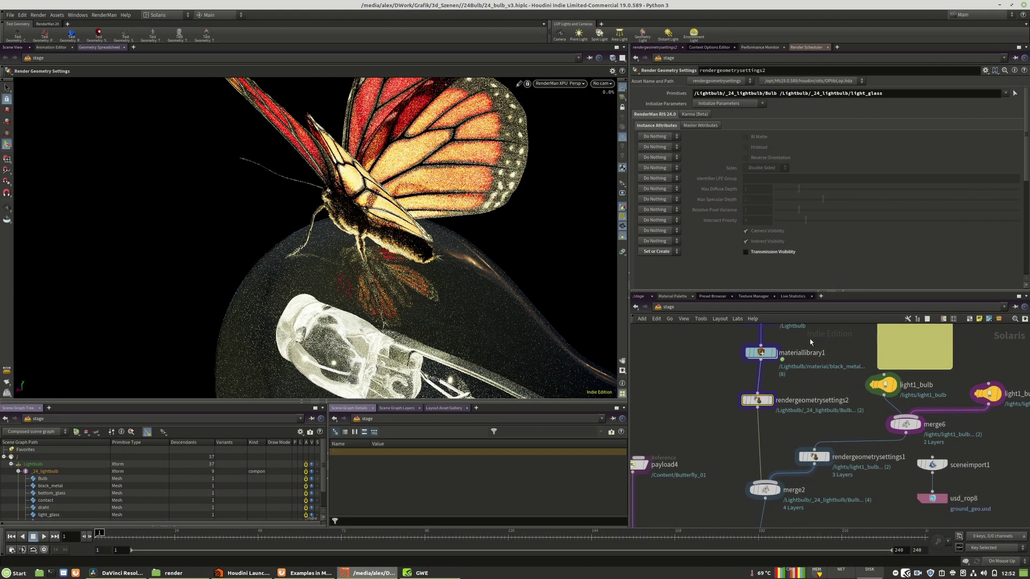
left_click(771, 401)
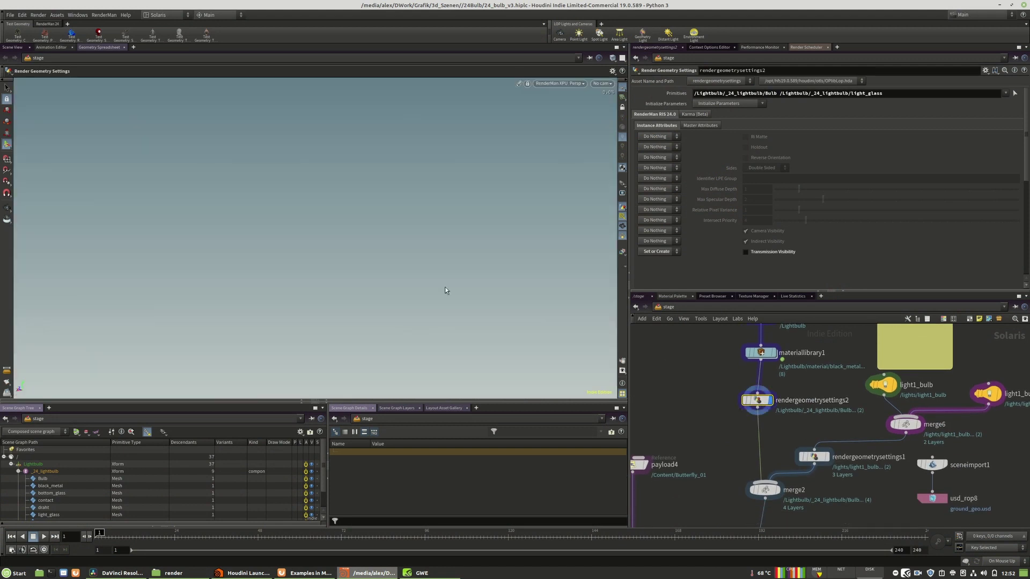
key("Escape")
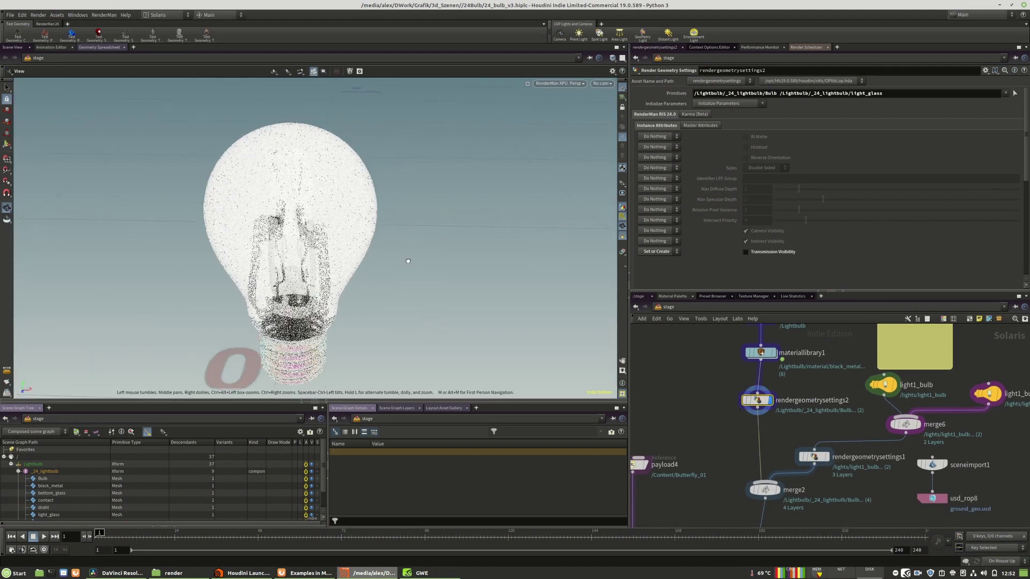
left_click_drag(407, 261, 445, 226)
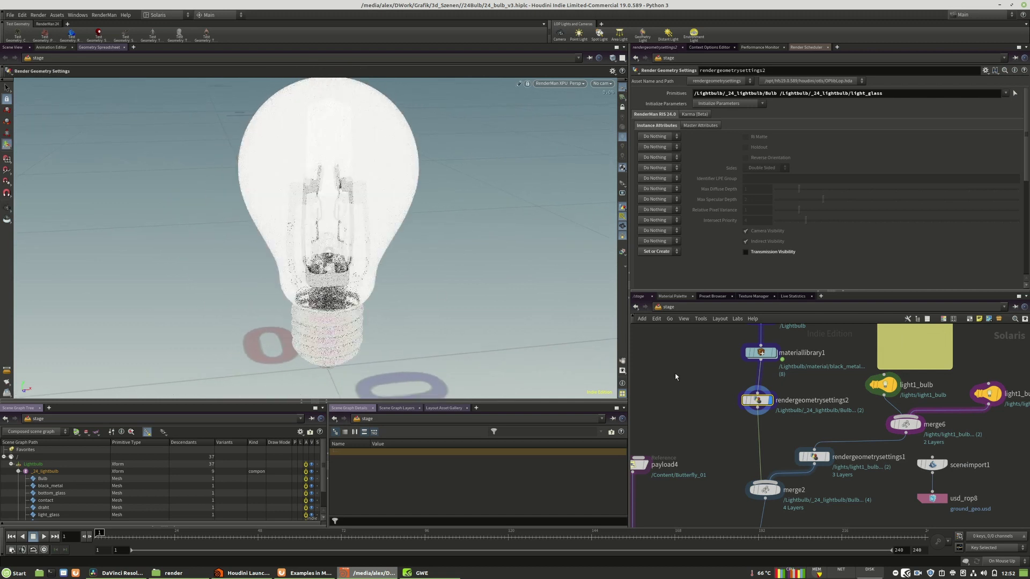
Display materiallibrary8 below sopmodify1, show its material assignments, and inspect the textured butterfly up close from several angles.
middle_click_drag(787, 451, 777, 359)
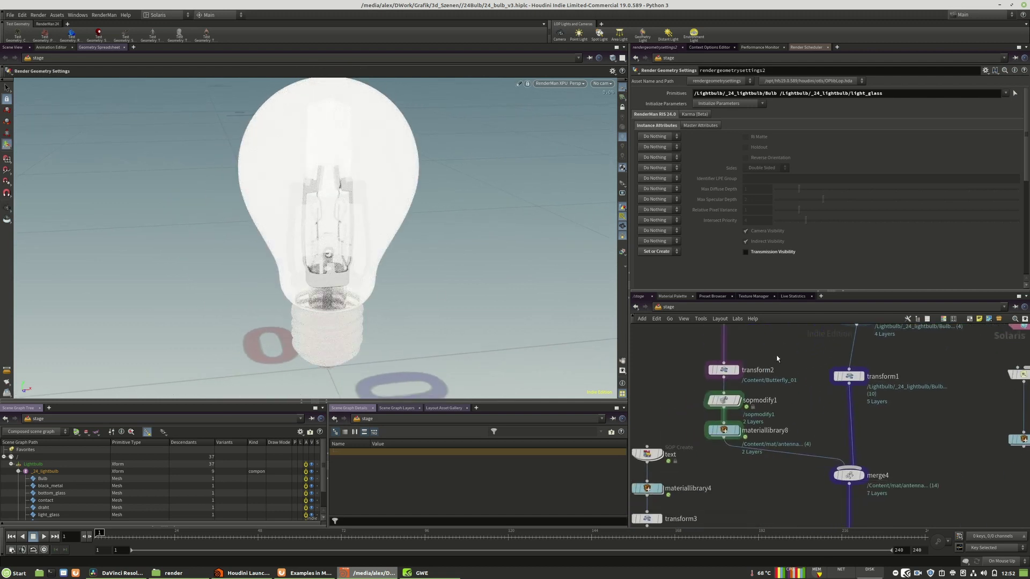
left_click(738, 433)
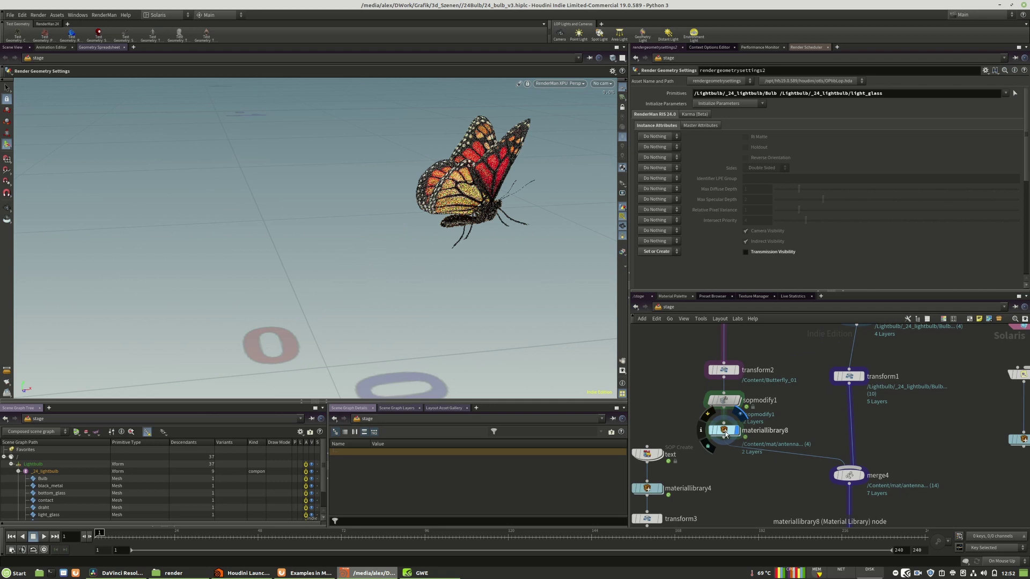
left_click_drag(406, 247, 364, 272)
right_click_drag(364, 272, 435, 270)
right_click_drag(268, 284, 320, 280)
left_click_drag(320, 280, 610, 303)
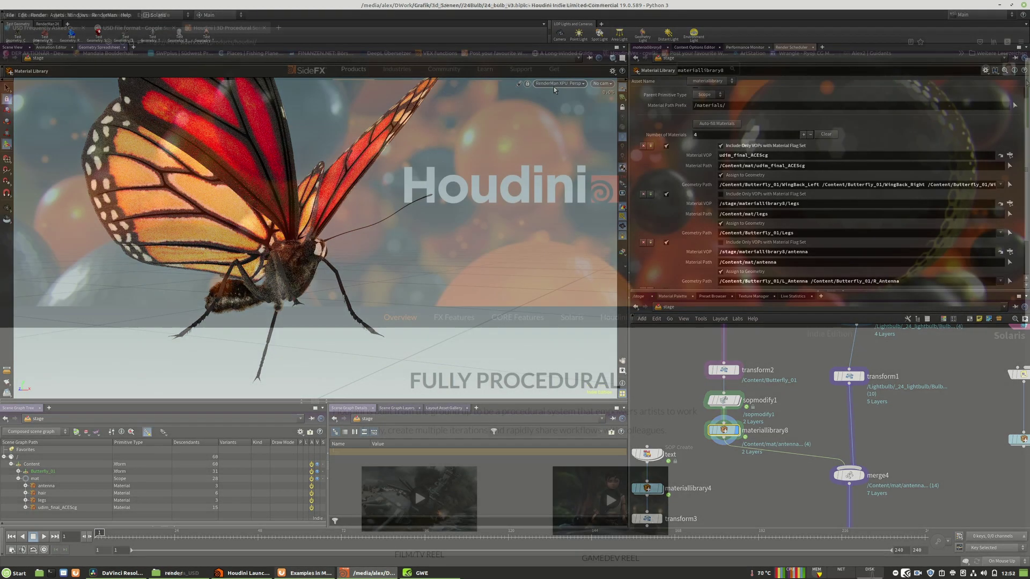
In Firefox, browse the SideFX Houdini product page from the overview through its features, industries and product editions.
scroll(1013, 140, "down", 6)
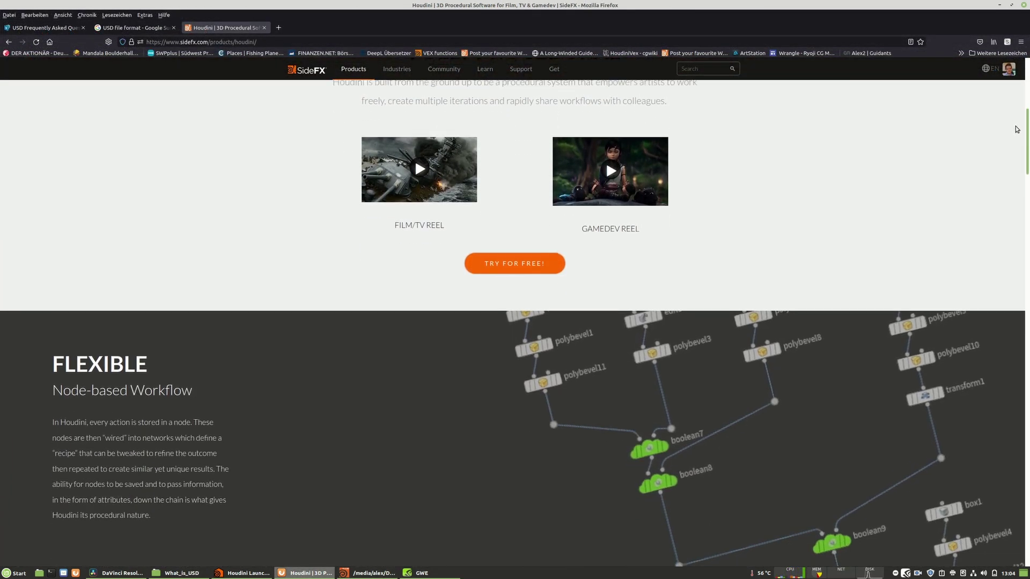
scroll(1014, 140, "down", 6)
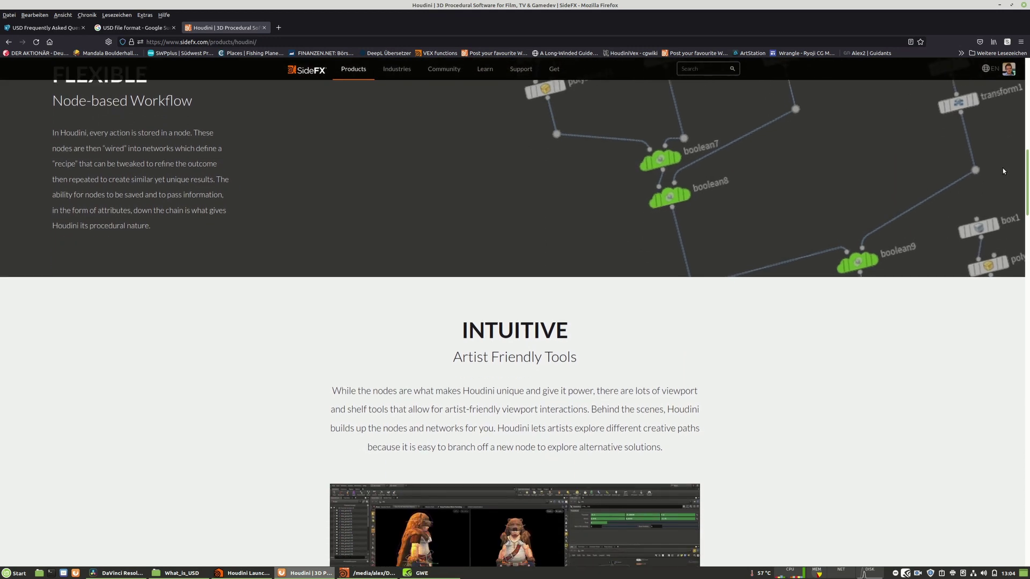
scroll(999, 184, "down", 5)
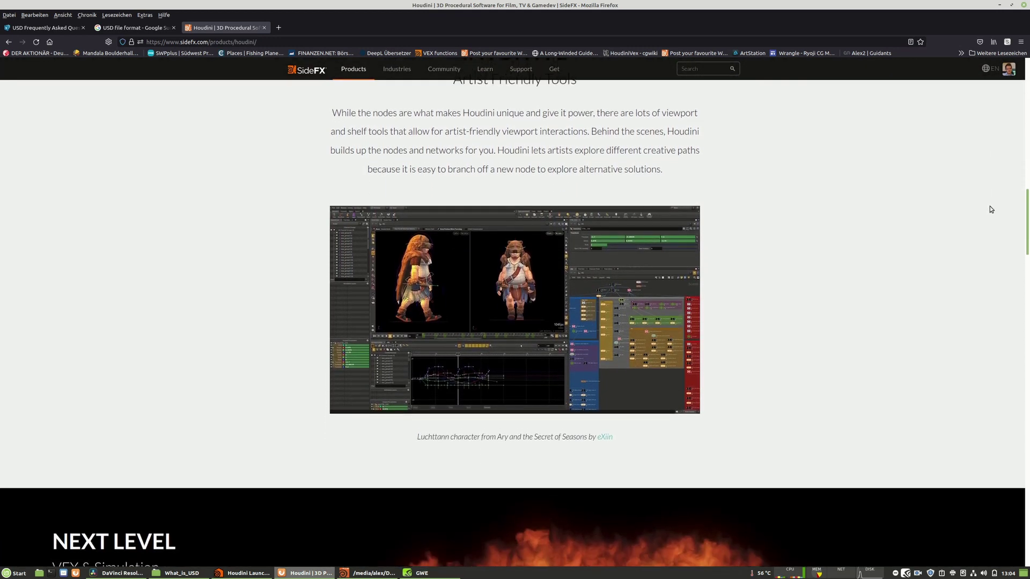
scroll(987, 221, "down", 8)
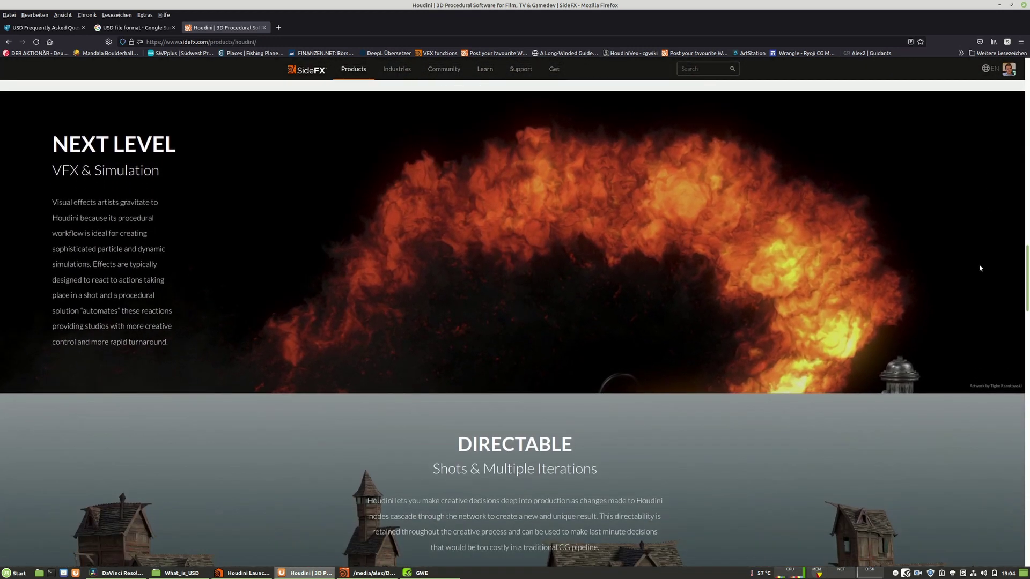
scroll(971, 299, "down", 9)
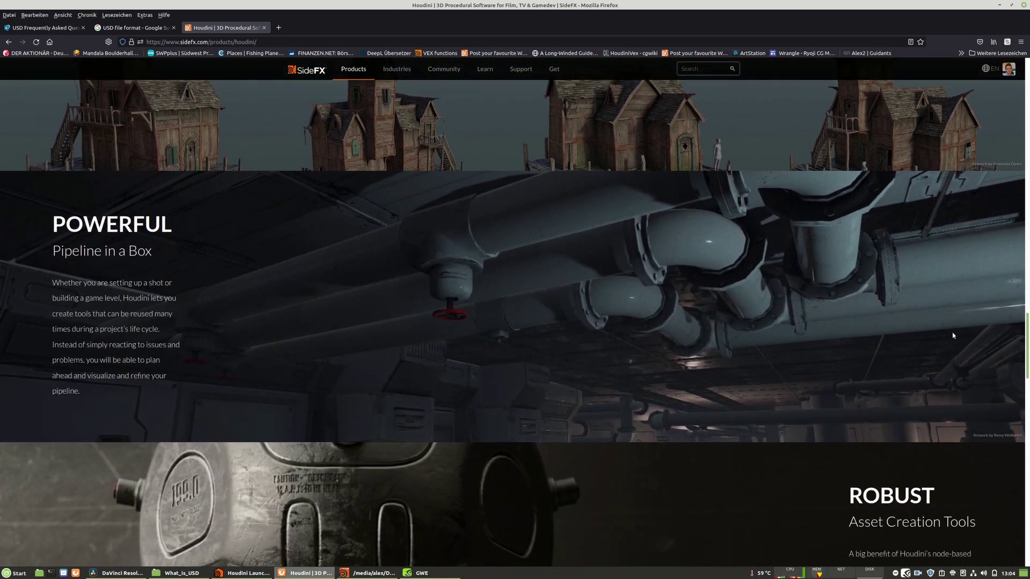
scroll(939, 355, "down", 8)
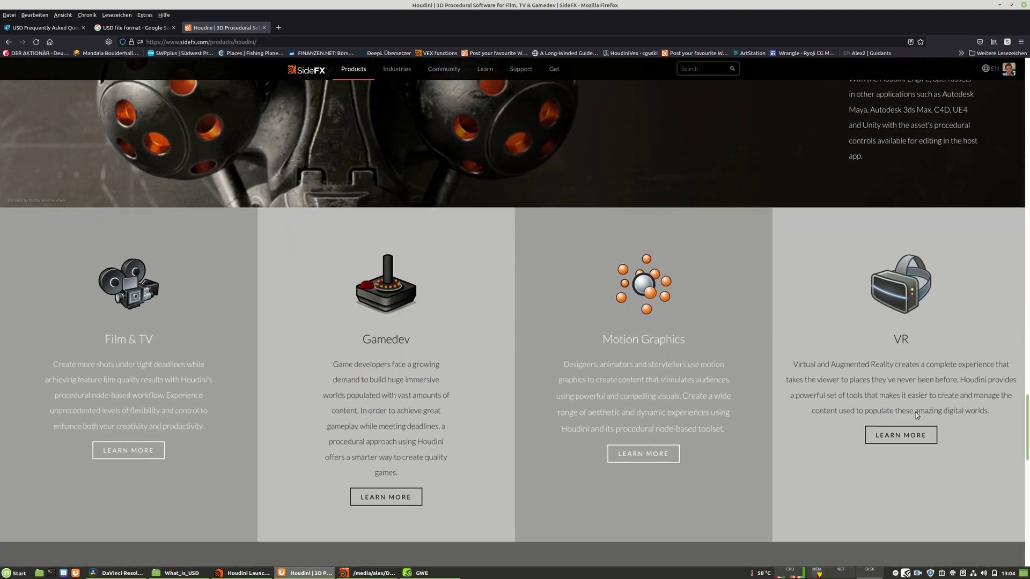
scroll(913, 429, "down", 8)
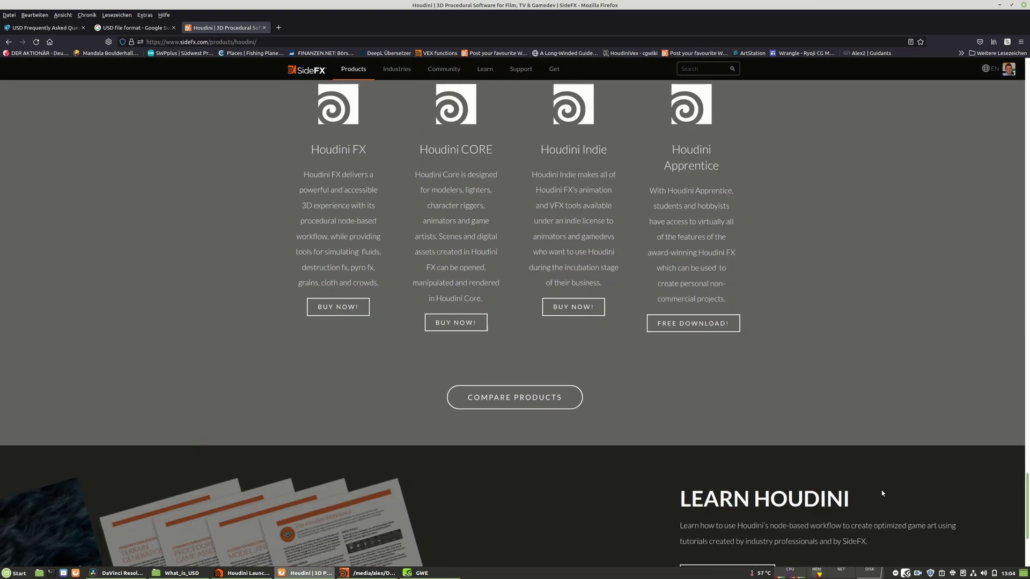